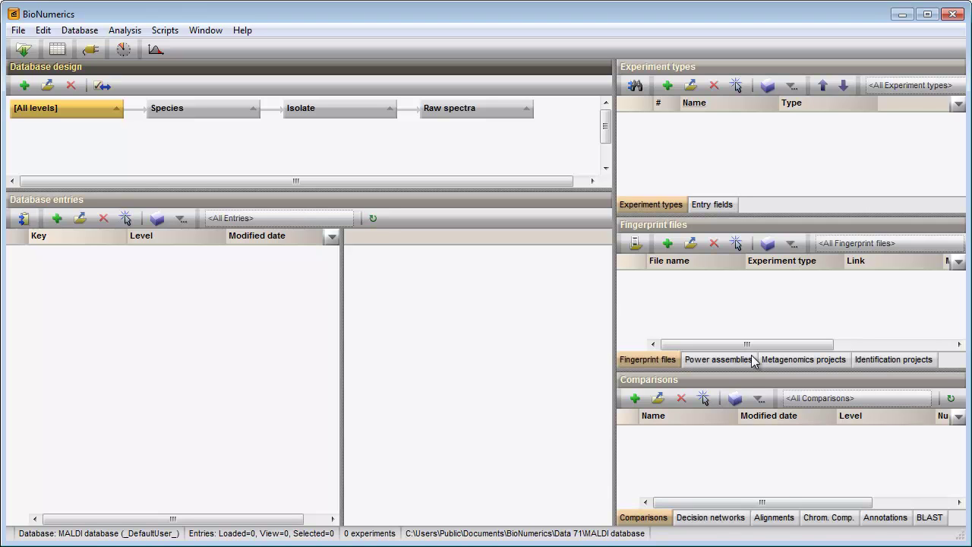
Step: Create a spectrum experiment type named MALDI with the Preprocessing (Strict) workflow, keeping the default axis units
{"action": "left_click", "coordinate": [665, 91]}
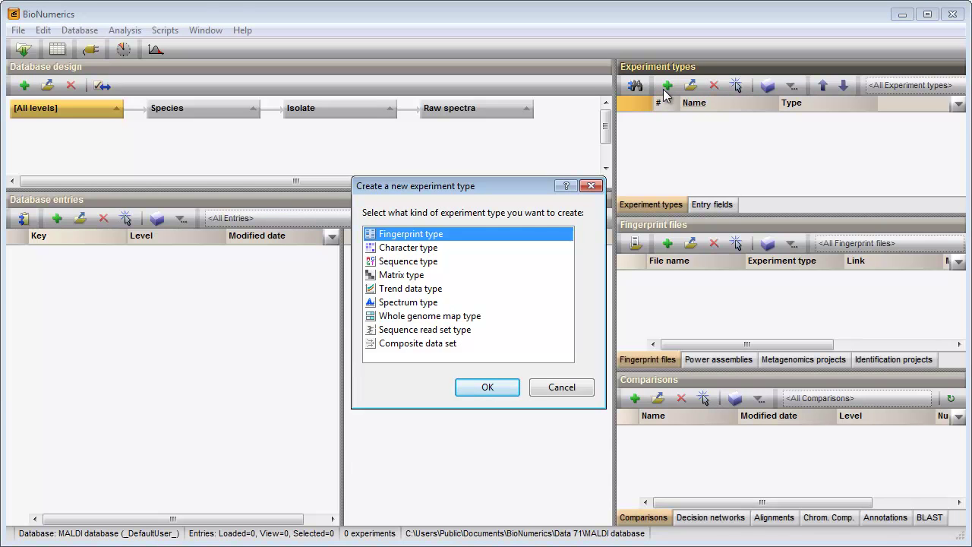
{"action": "left_click", "coordinate": [413, 303]}
{"action": "left_click", "coordinate": [486, 386]}
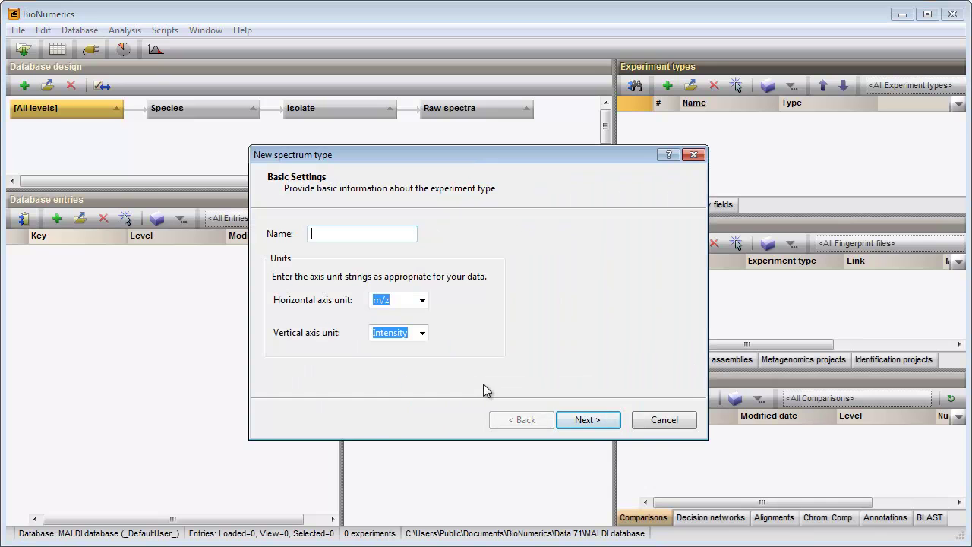
{"action": "type", "text": "MALDI"}
{"action": "left_click", "coordinate": [576, 422]}
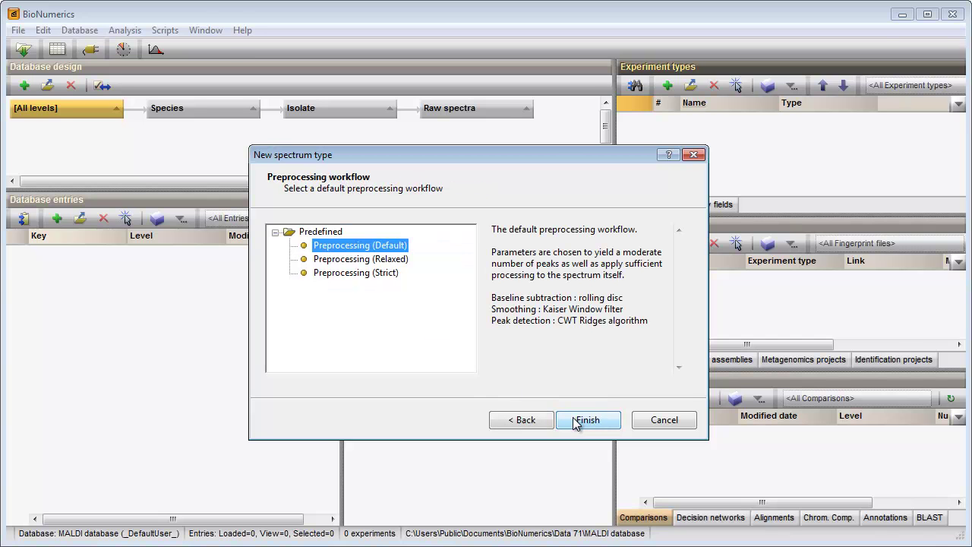
{"action": "left_click", "coordinate": [377, 275]}
{"action": "left_click", "coordinate": [578, 420]}
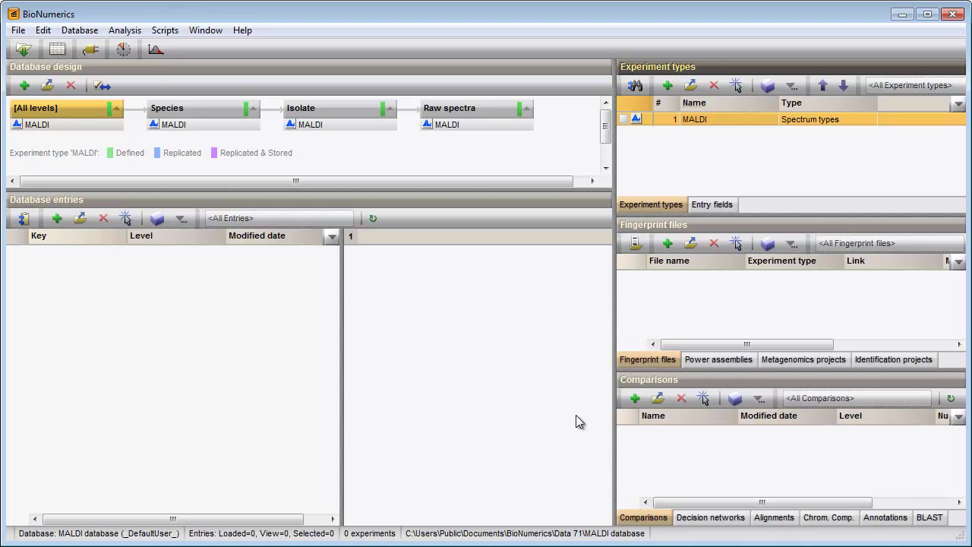
Step: Start a spectrum data import into the Raw spectra level and add all text files from the DemoSpectra folder
{"action": "left_click", "coordinate": [494, 108]}
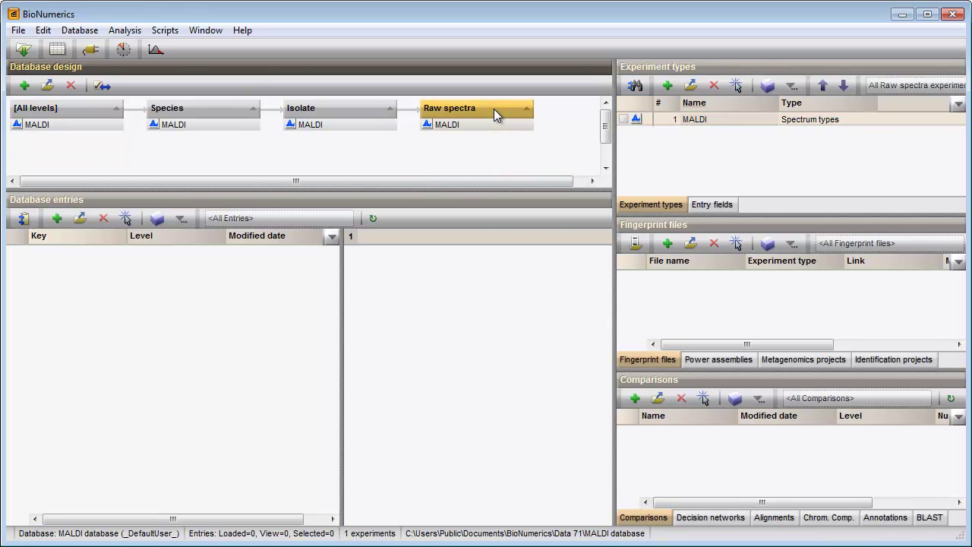
{"action": "left_click", "coordinate": [25, 49]}
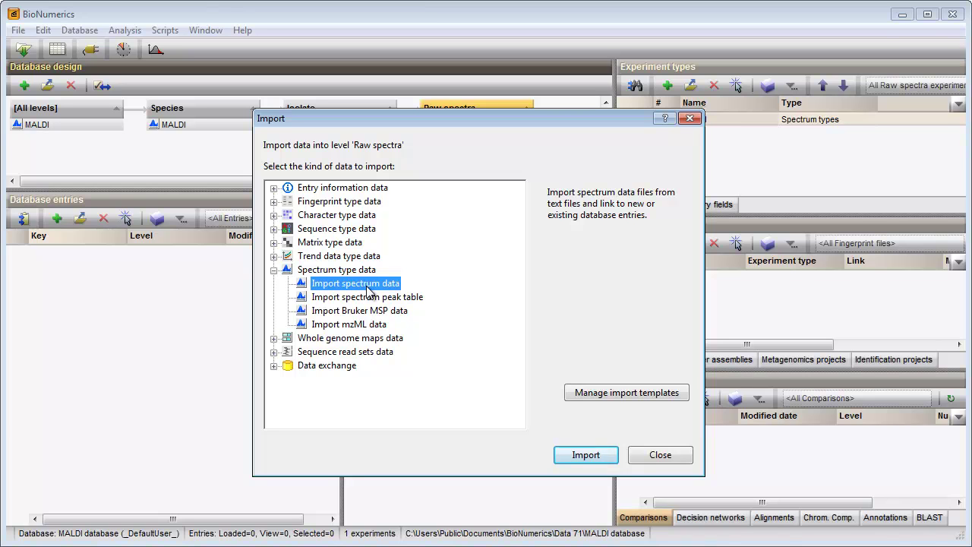
{"action": "left_click", "coordinate": [580, 453]}
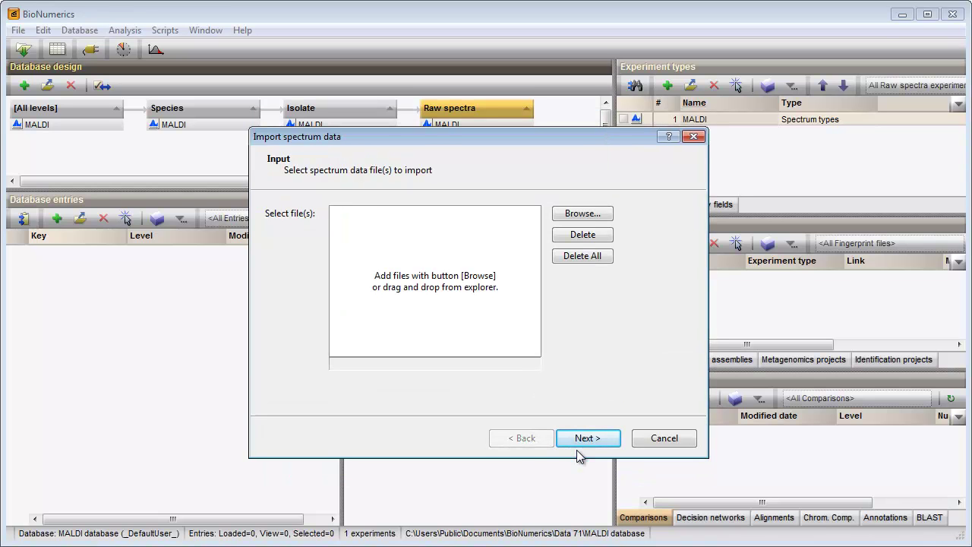
{"action": "left_click", "coordinate": [580, 215]}
{"action": "left_click", "coordinate": [590, 252]}
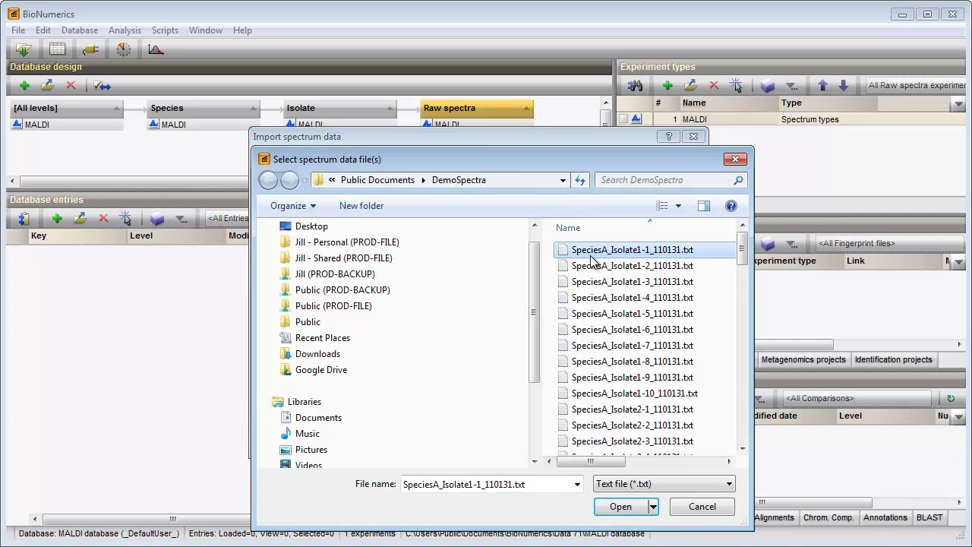
{"action": "key", "text": "ctrl+a"}
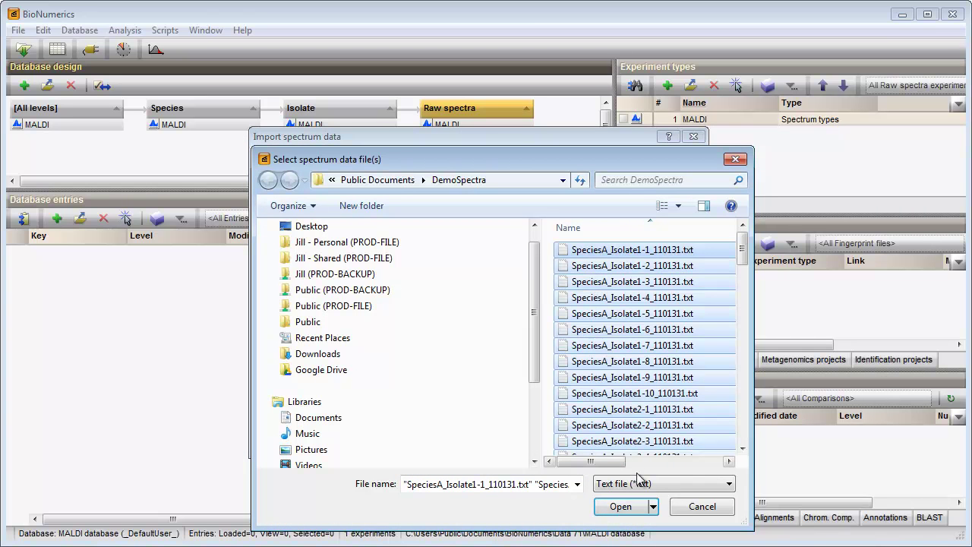
{"action": "left_click", "coordinate": [621, 507]}
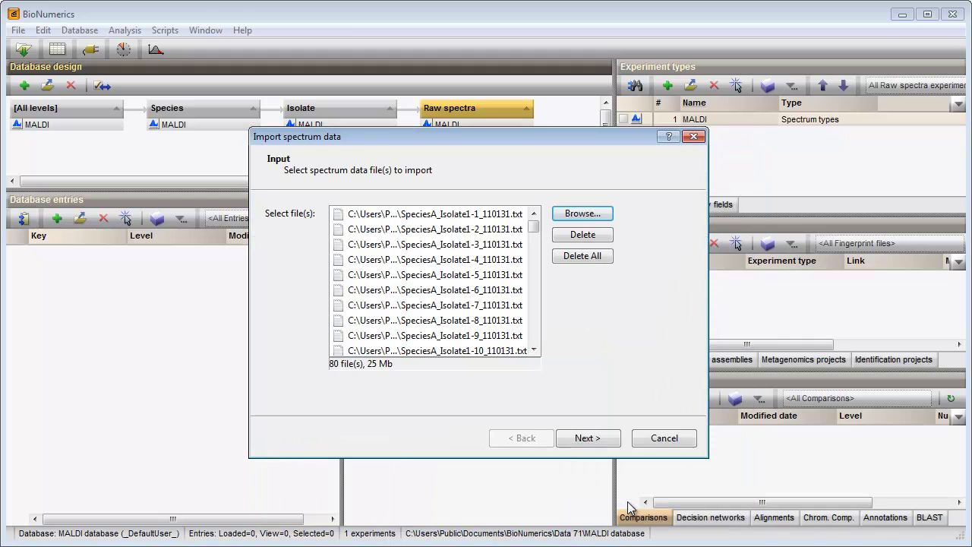
{"action": "left_click", "coordinate": [588, 438]}
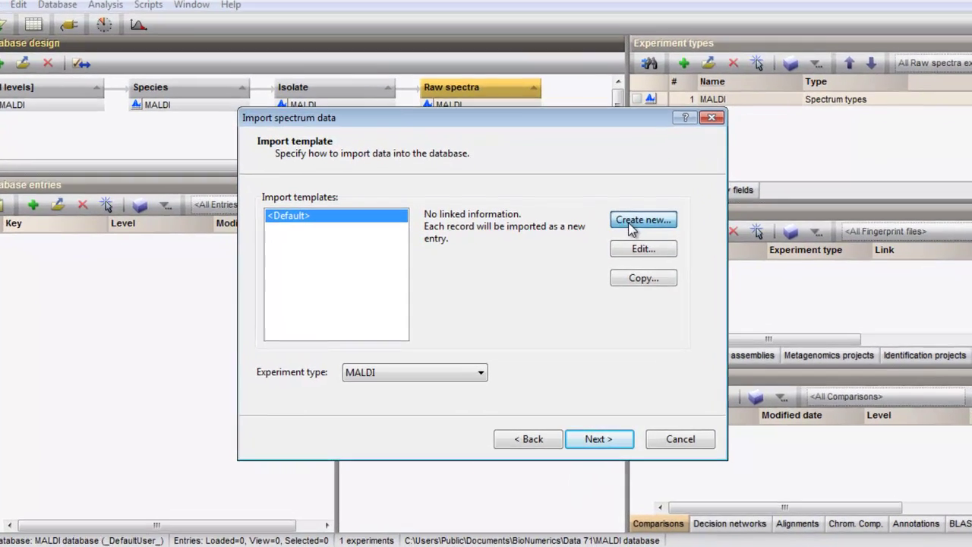
Step: Create a new import template and set the file name's destination to the Raw spectra key
{"action": "left_click", "coordinate": [616, 235]}
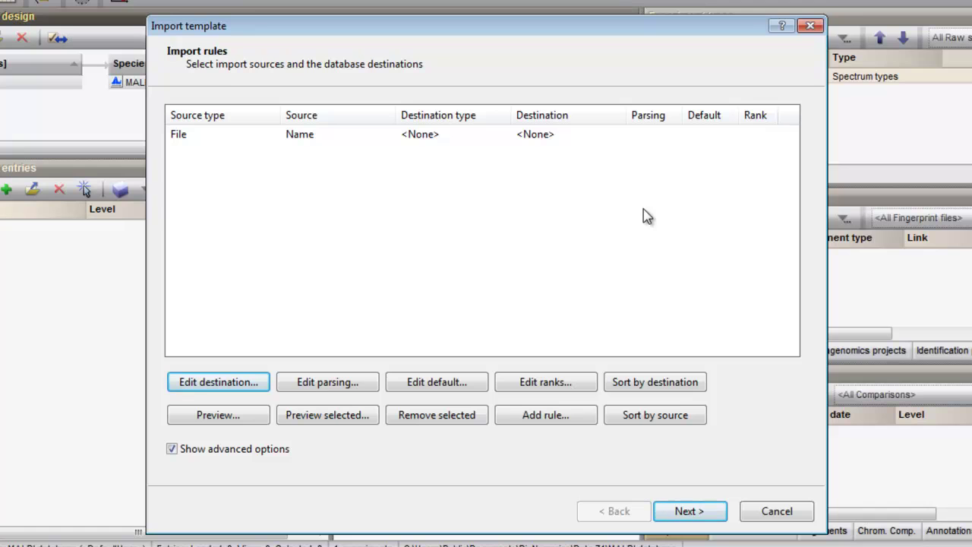
{"action": "left_click", "coordinate": [301, 142]}
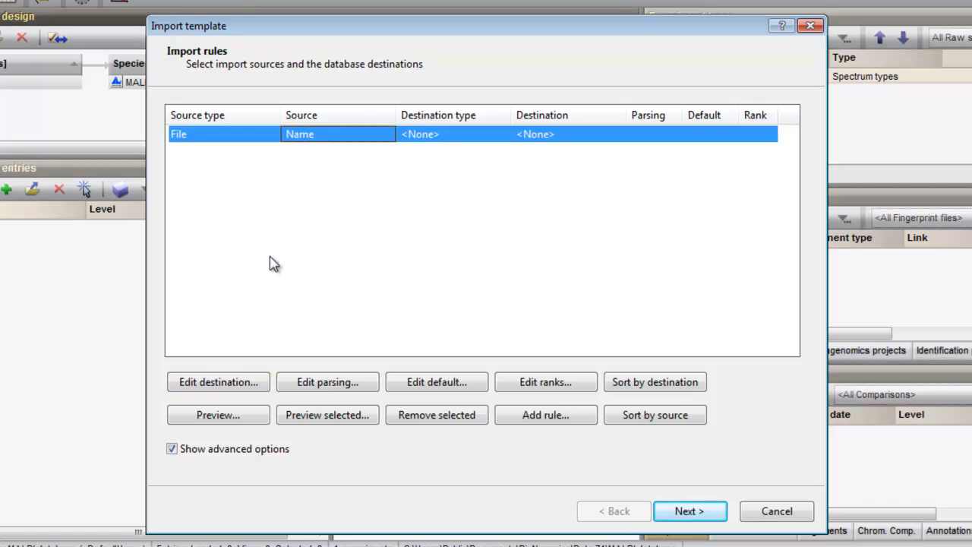
{"action": "left_click", "coordinate": [233, 385]}
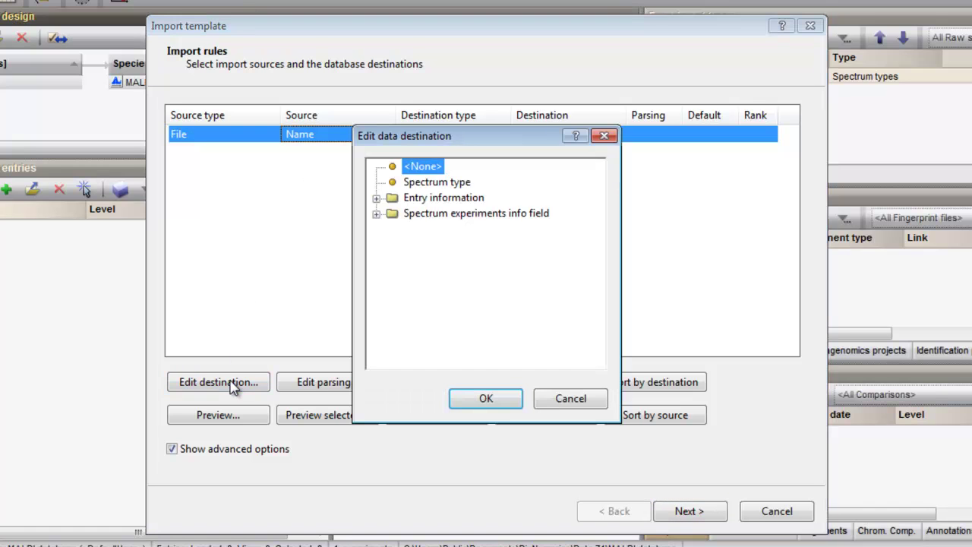
{"action": "left_click", "coordinate": [376, 198]}
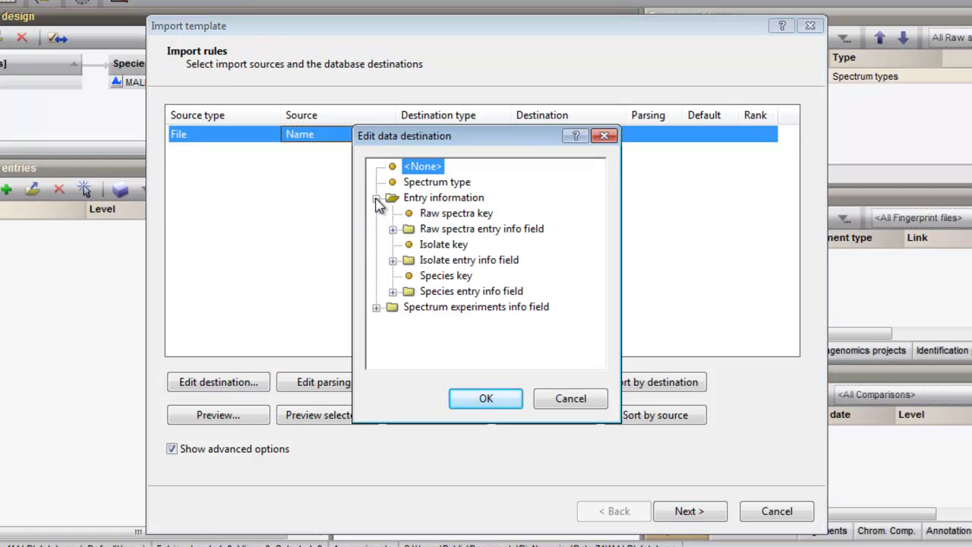
{"action": "left_click", "coordinate": [427, 215]}
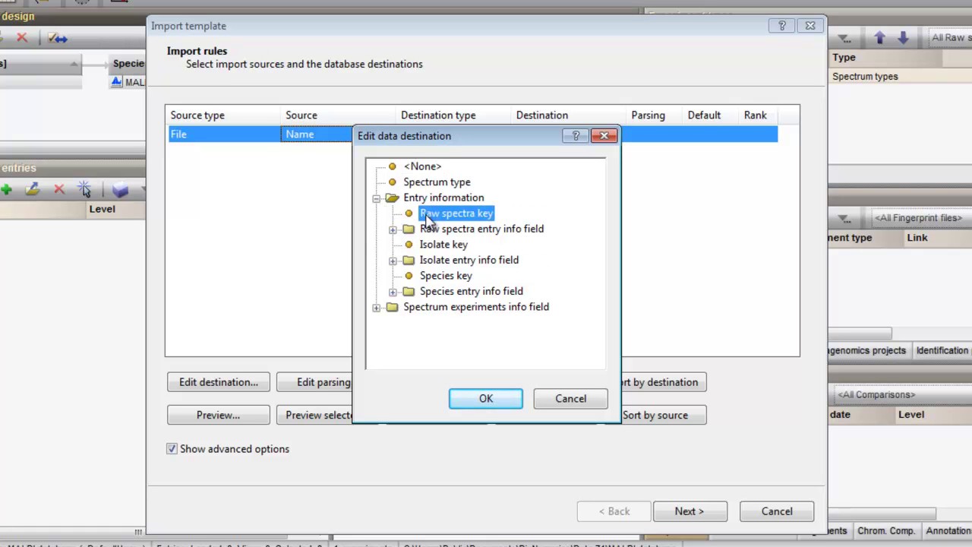
{"action": "left_click", "coordinate": [482, 398]}
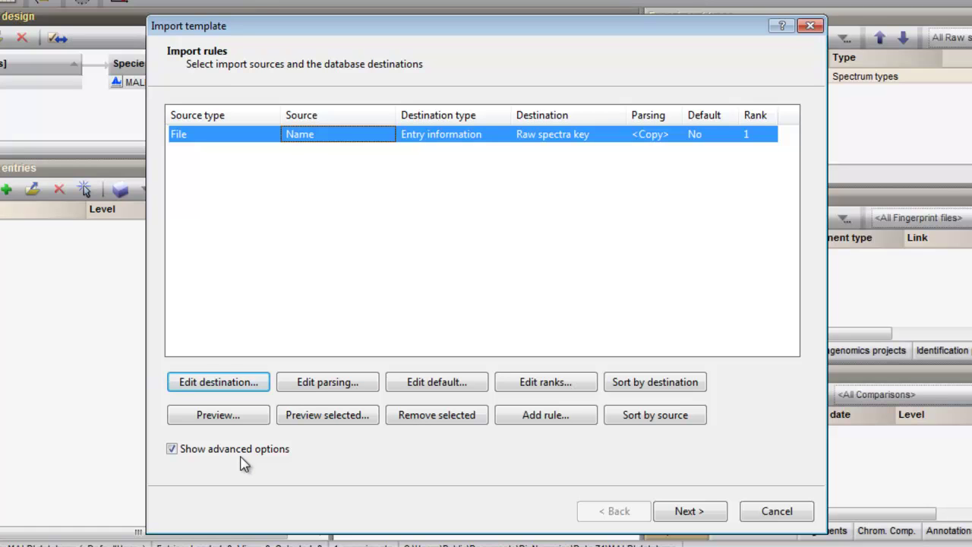
Step: Add an import rule that sends the file name to the Species key, using the data parsing string [DATA]_*
{"action": "left_click", "coordinate": [525, 415]}
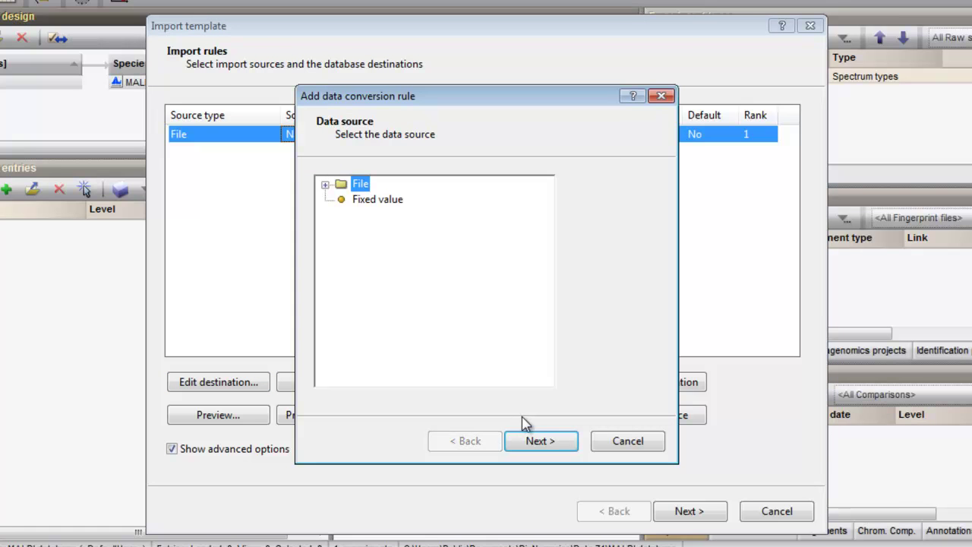
{"action": "left_click", "coordinate": [326, 184]}
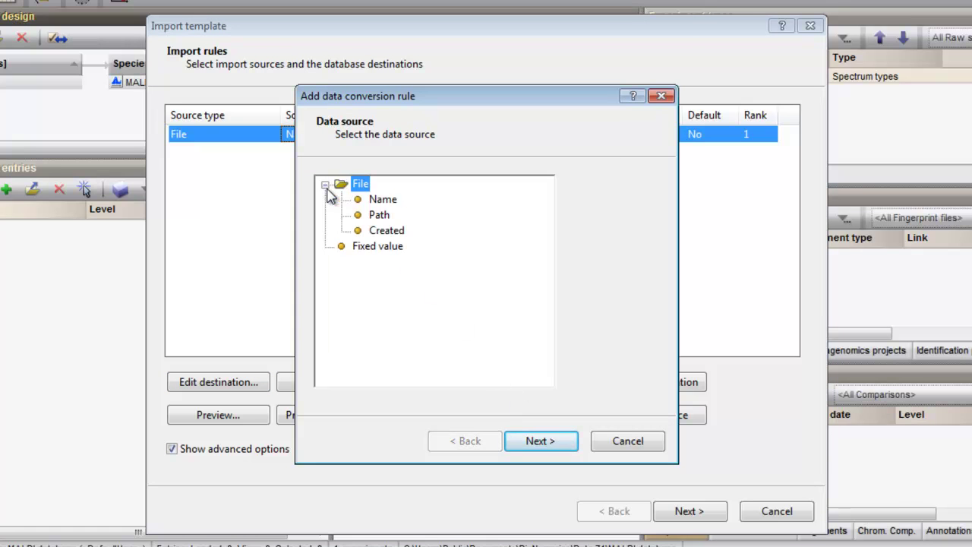
{"action": "left_click", "coordinate": [370, 201]}
{"action": "left_click", "coordinate": [537, 442]}
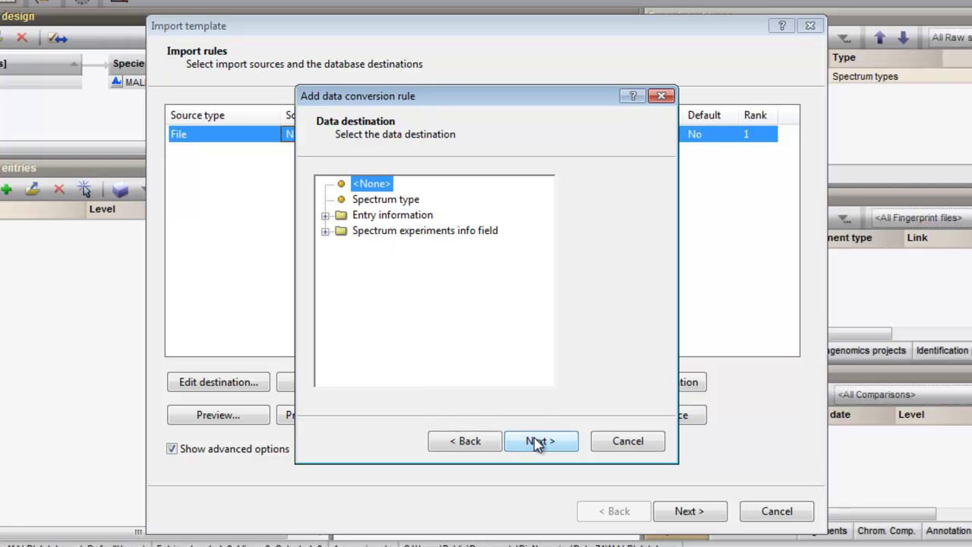
{"action": "left_click", "coordinate": [325, 215]}
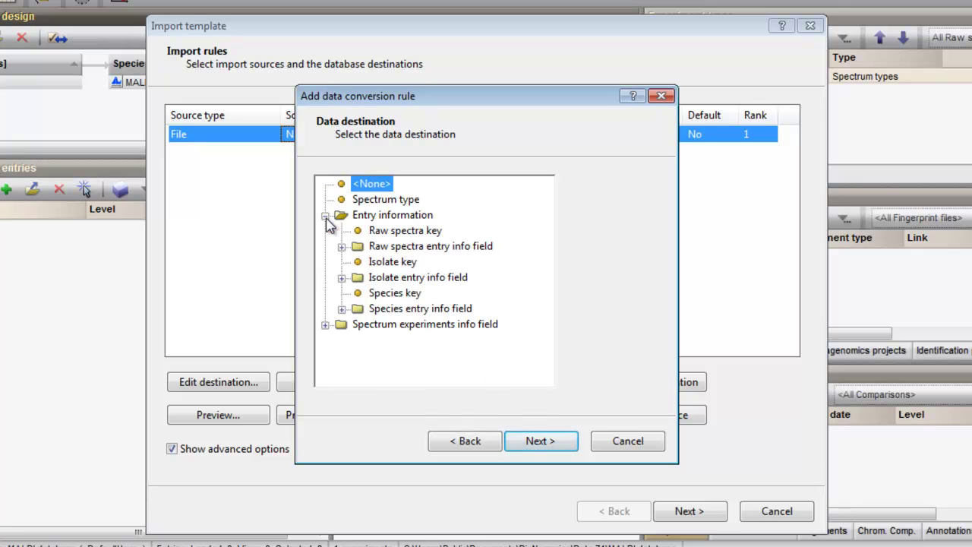
{"action": "left_click", "coordinate": [395, 295]}
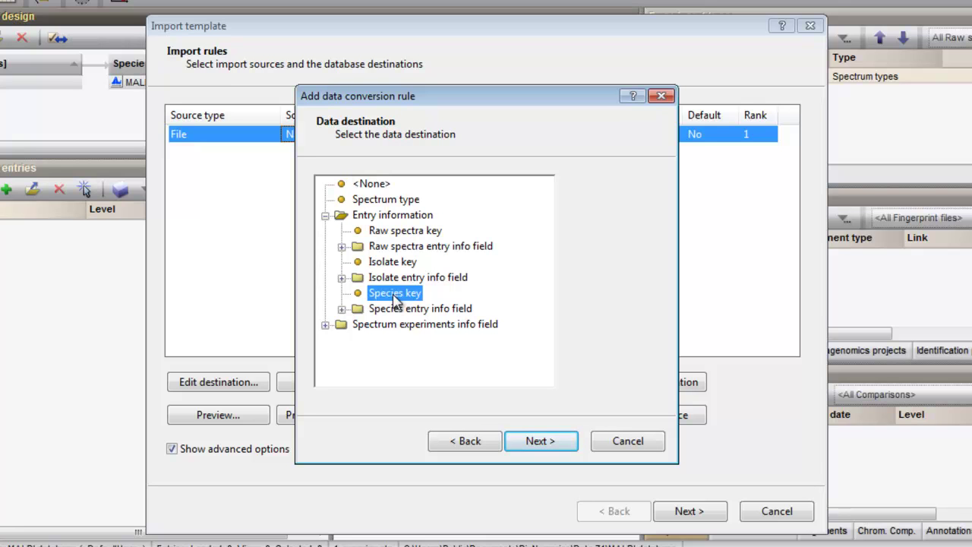
{"action": "left_click", "coordinate": [532, 442]}
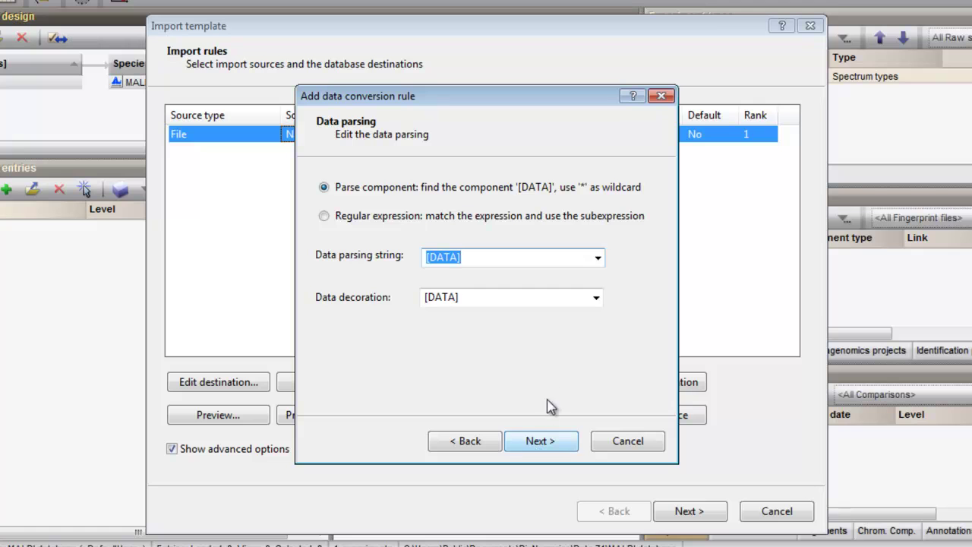
{"action": "left_click", "coordinate": [490, 261]}
{"action": "type", "text": "_*"}
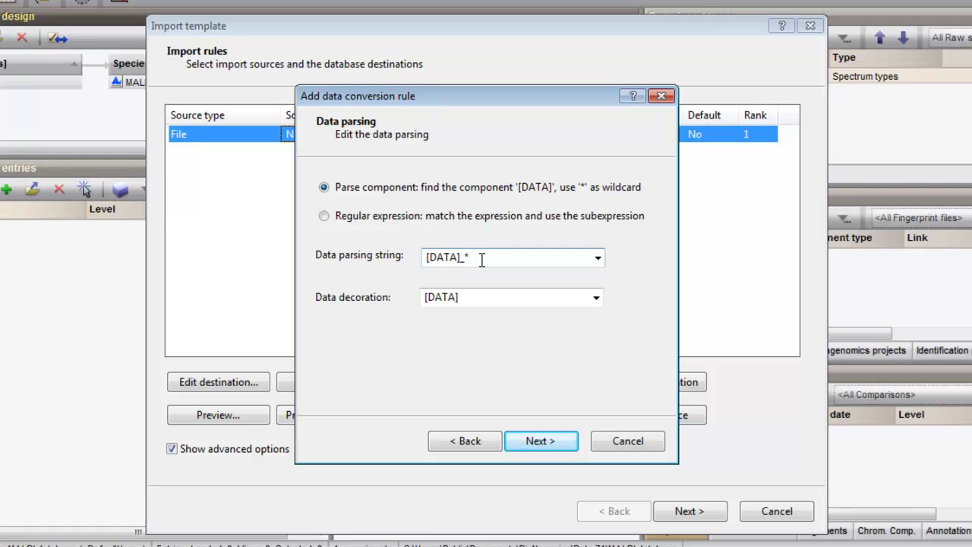
{"action": "left_click", "coordinate": [523, 443]}
{"action": "left_click", "coordinate": [522, 444]}
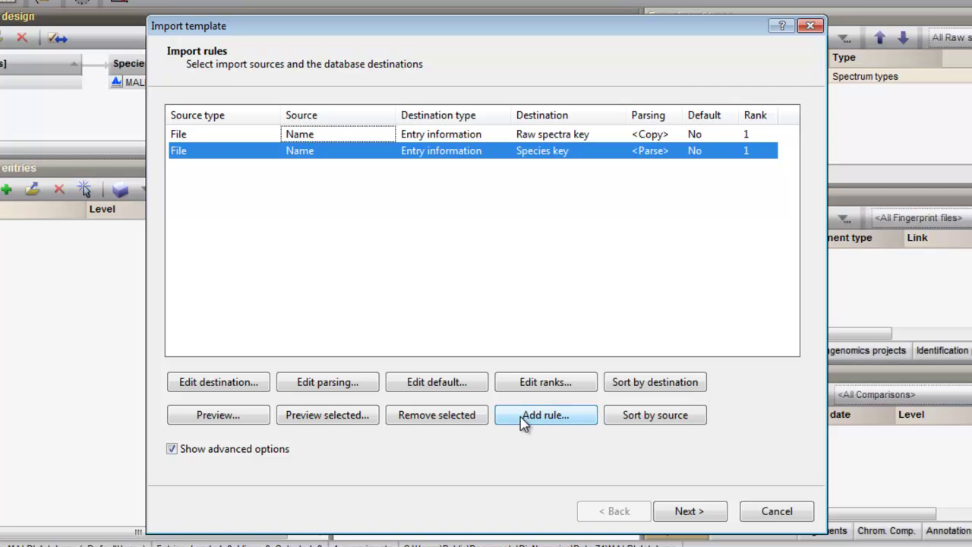
Step: Add an import rule that sends the file name to the Isolate key with parsing string [DATA]-*, and preview the parsed keys
{"action": "left_click", "coordinate": [523, 422]}
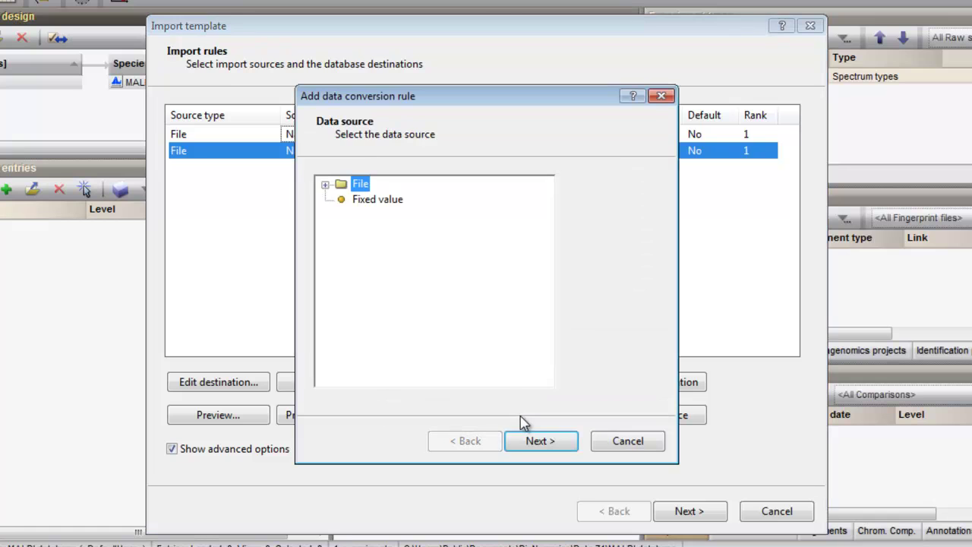
{"action": "left_click", "coordinate": [324, 185]}
{"action": "left_click", "coordinate": [381, 201]}
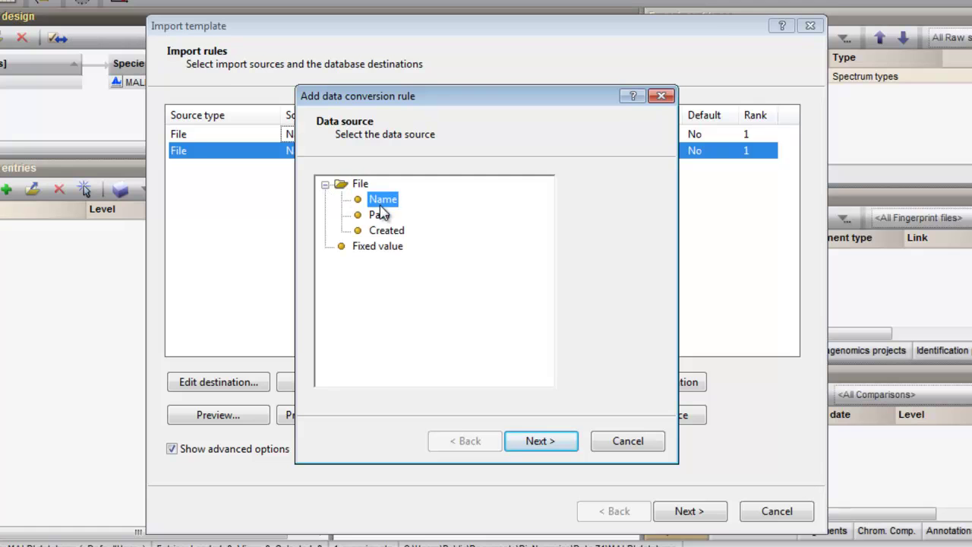
{"action": "left_click", "coordinate": [539, 442]}
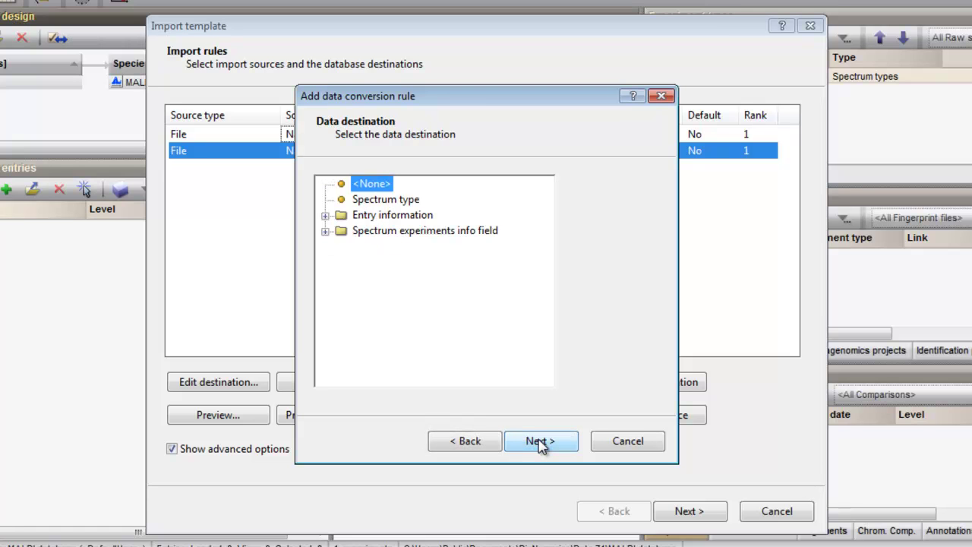
{"action": "left_click", "coordinate": [325, 215]}
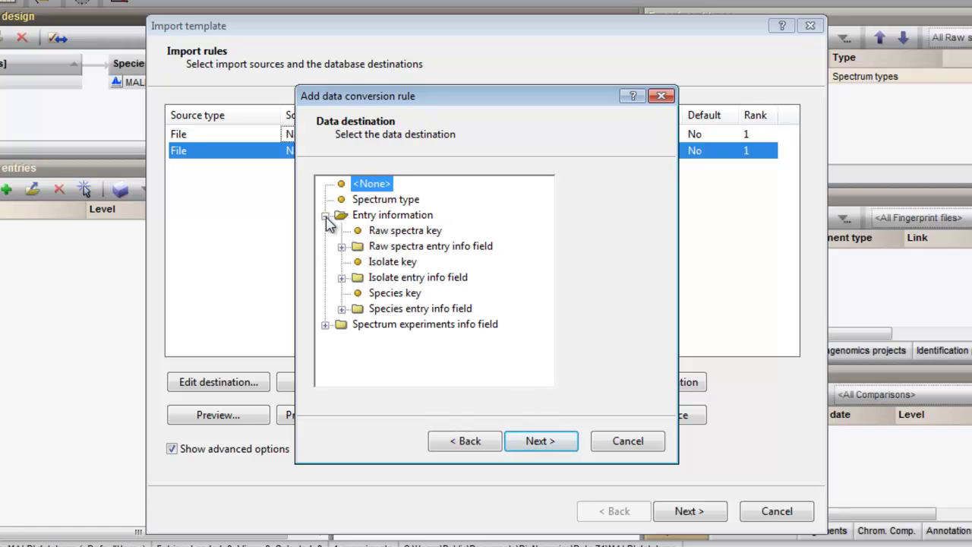
{"action": "left_click", "coordinate": [387, 262]}
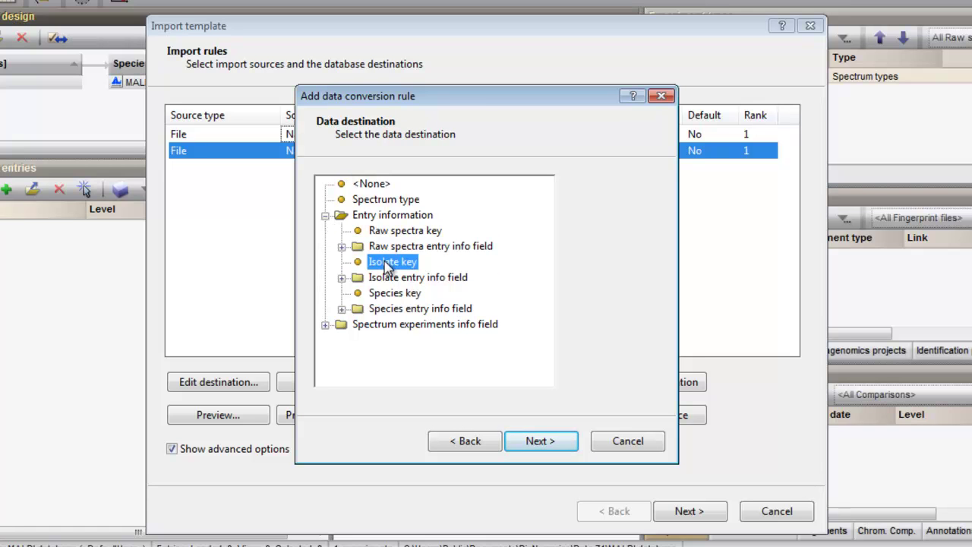
{"action": "left_click", "coordinate": [536, 444]}
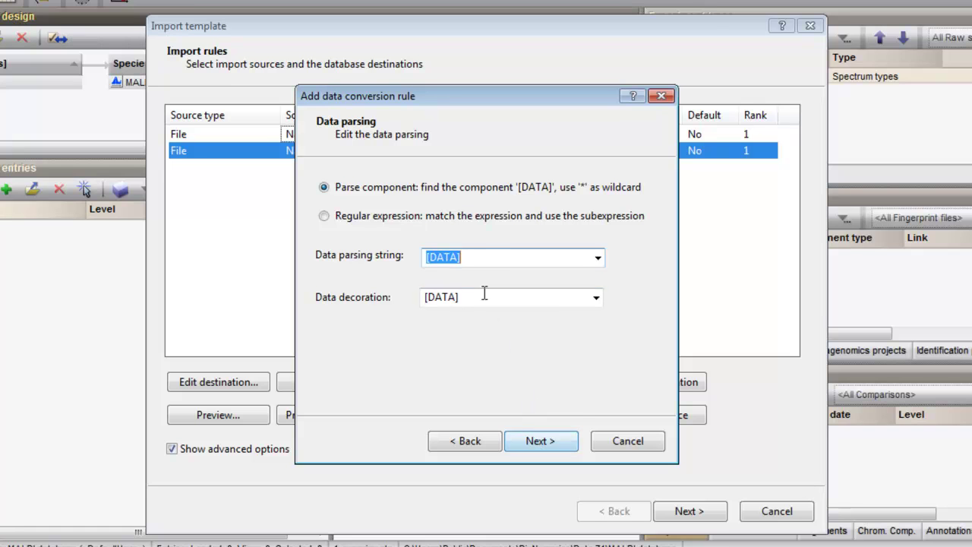
{"action": "left_click", "coordinate": [483, 259]}
{"action": "type", "text": "-*"}
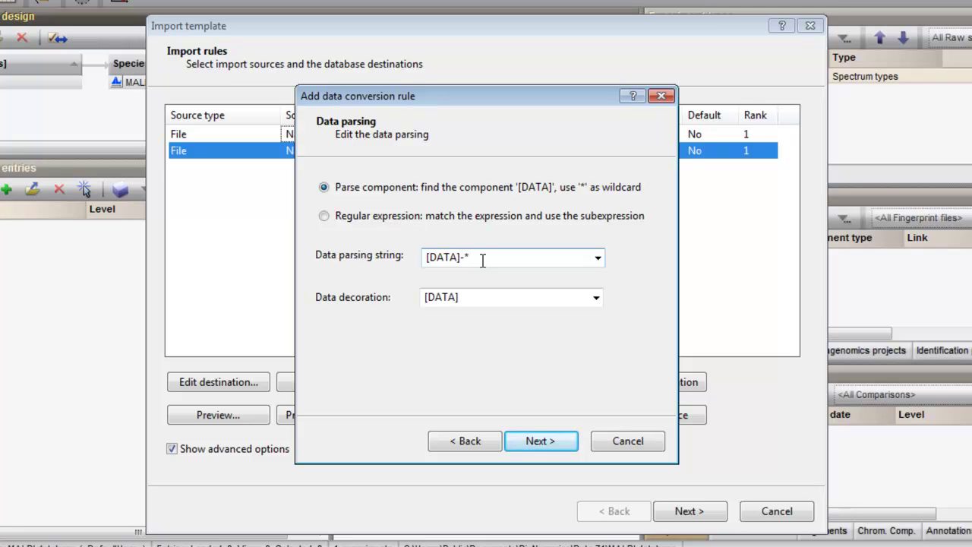
{"action": "left_click", "coordinate": [540, 445]}
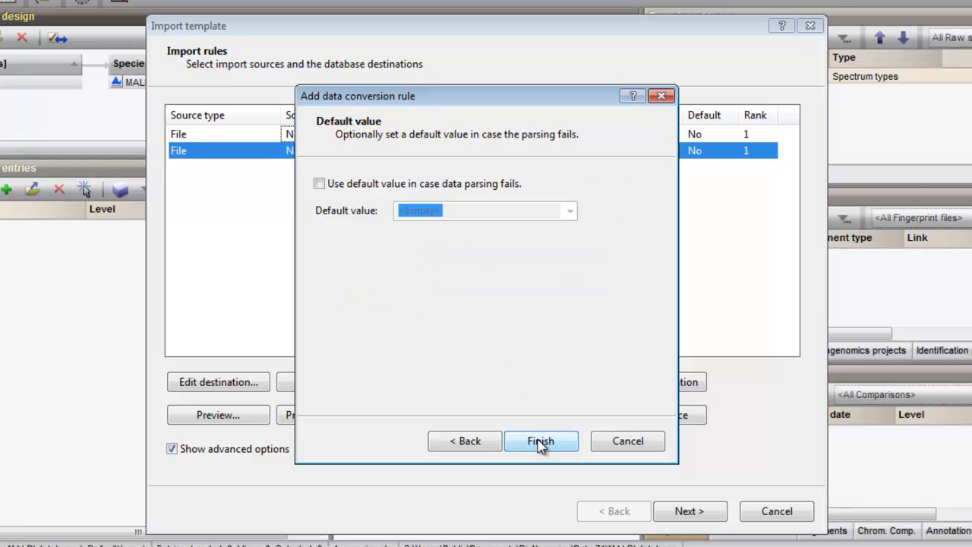
{"action": "left_click", "coordinate": [540, 442]}
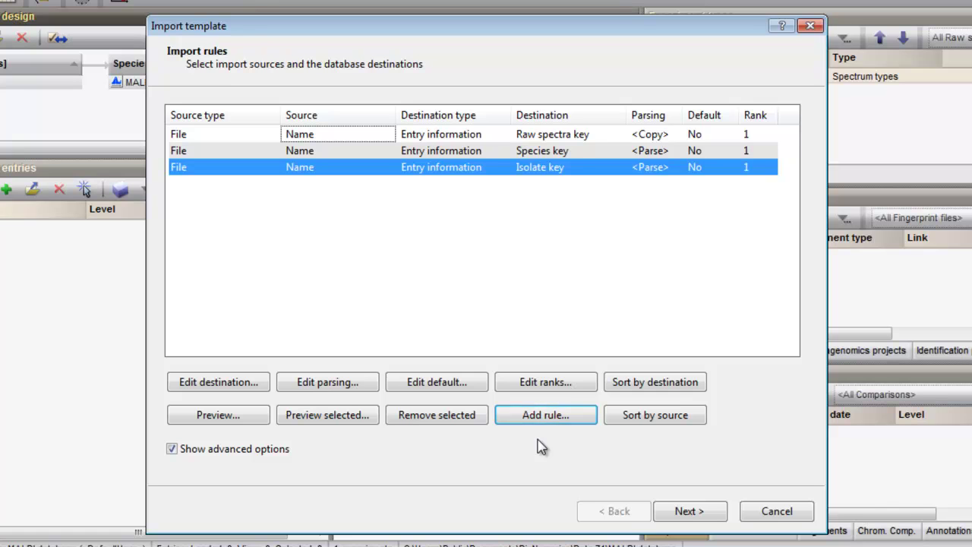
{"action": "left_click", "coordinate": [207, 416]}
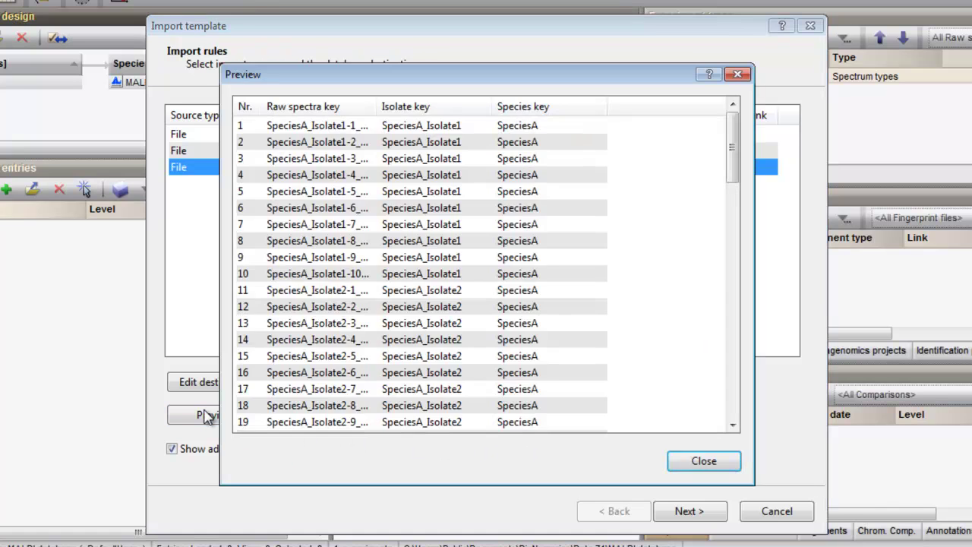
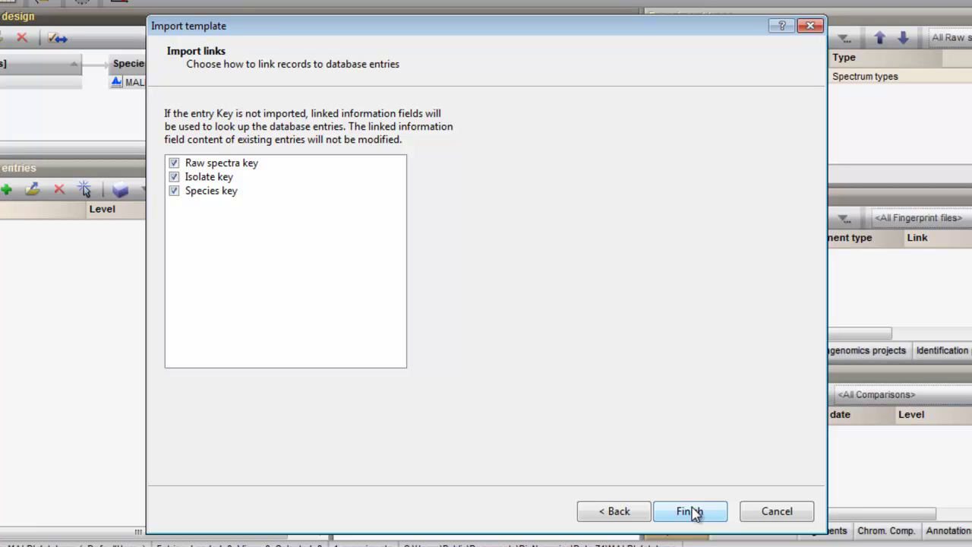
Step: Finish the import template with the key links for all three levels and save it as Import to levels
{"action": "left_click", "coordinate": [691, 512]}
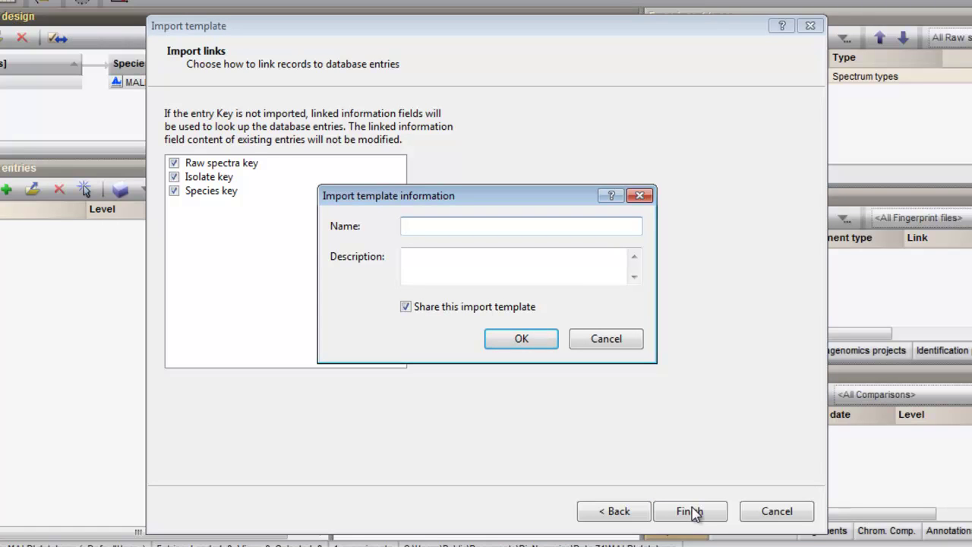
{"action": "type", "text": "Import to levels"}
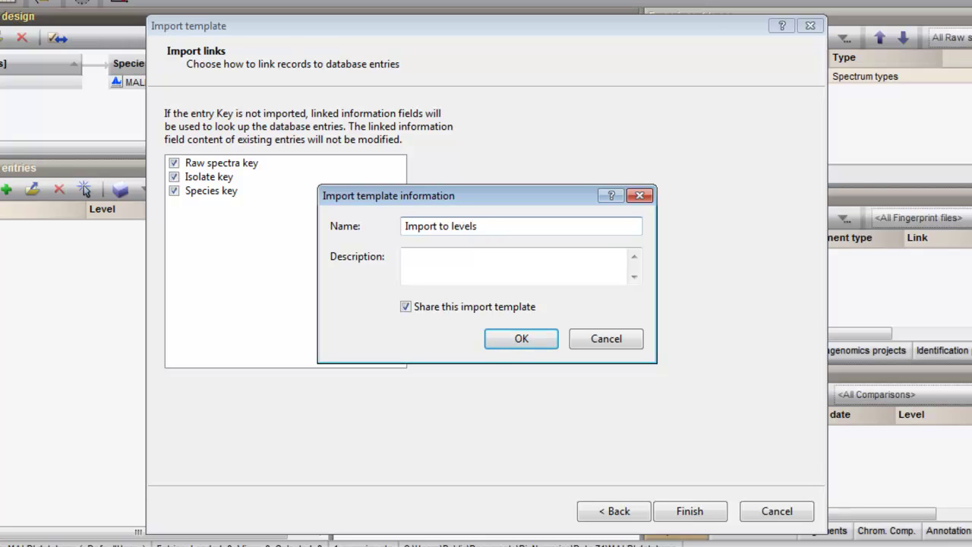
{"action": "left_click", "coordinate": [524, 337]}
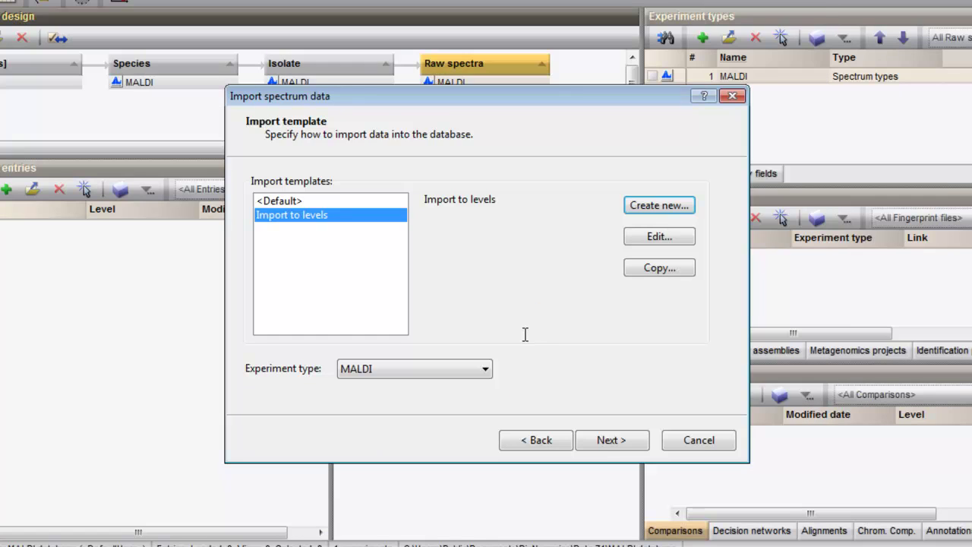
Step: Import the spectra with the Import to levels template, creating the linked entries and opening the strict preprocessing workflow in the preprocessing window
{"action": "left_click", "coordinate": [604, 442]}
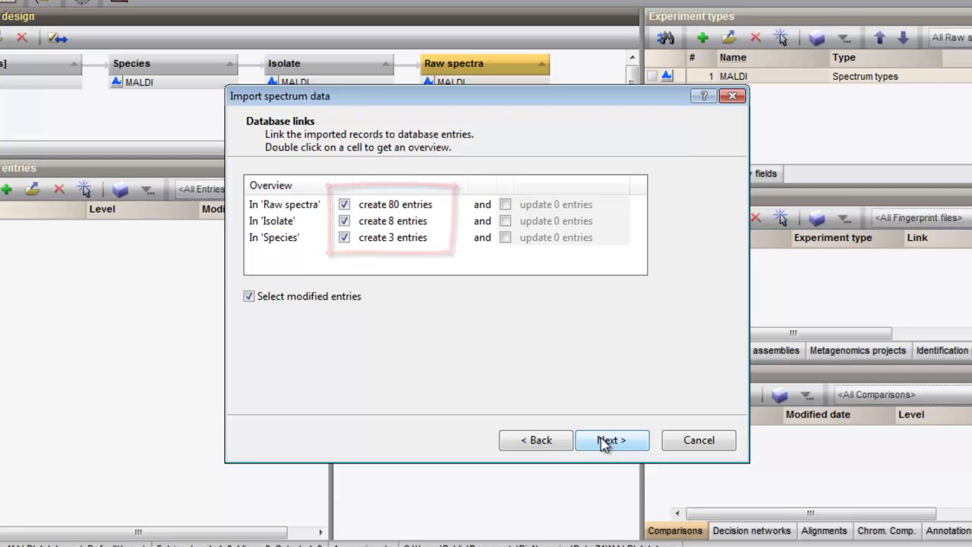
{"action": "left_click", "coordinate": [602, 442]}
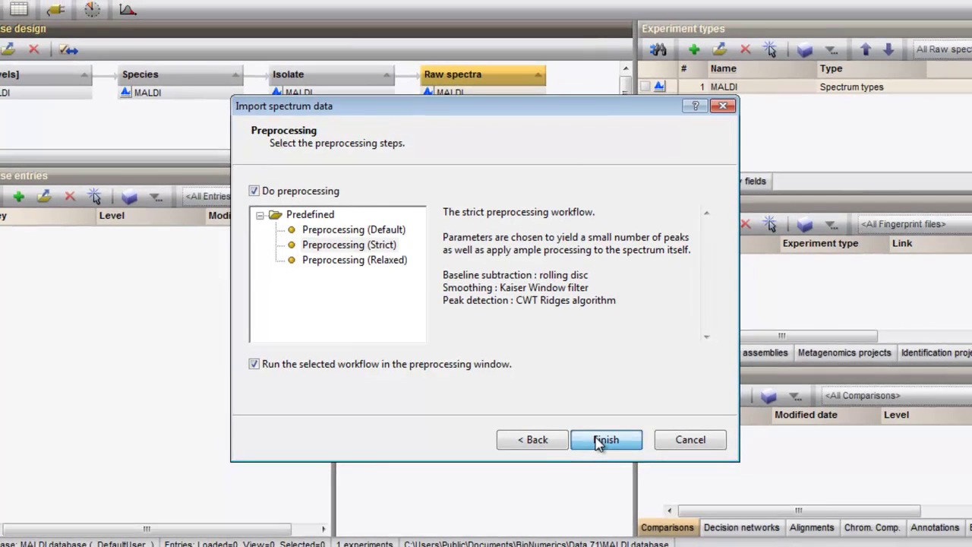
{"action": "left_click", "coordinate": [603, 445]}
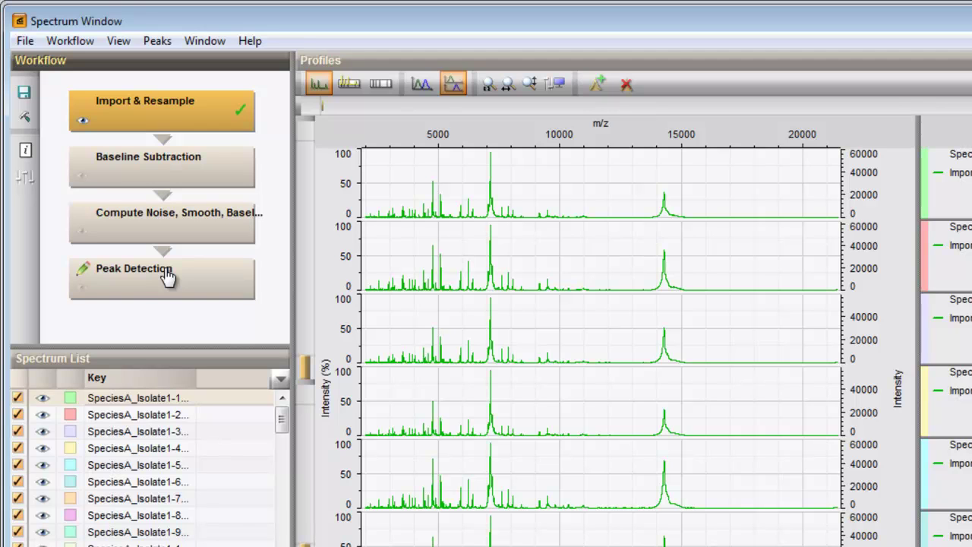
Step: Run the preprocessing workflow through Peak Detection with a signal to noise ratio of 20, and save the spectrum data before closing the window
{"action": "left_click", "coordinate": [167, 277]}
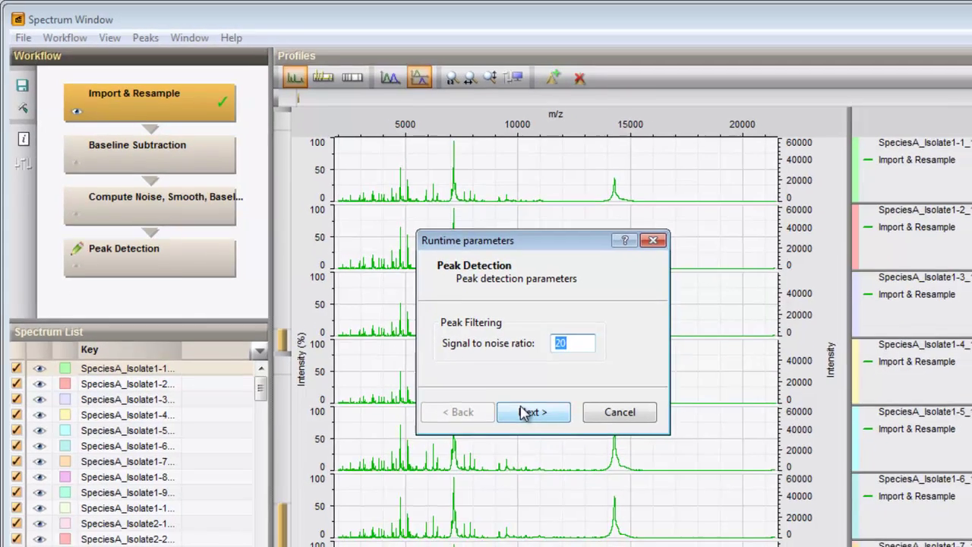
{"action": "left_click", "coordinate": [571, 445]}
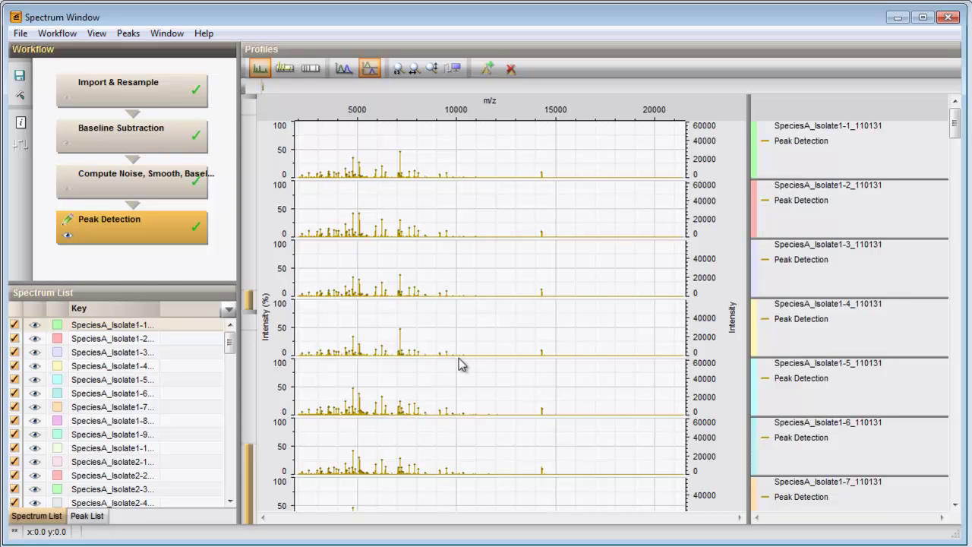
{"action": "left_click", "coordinate": [21, 32]}
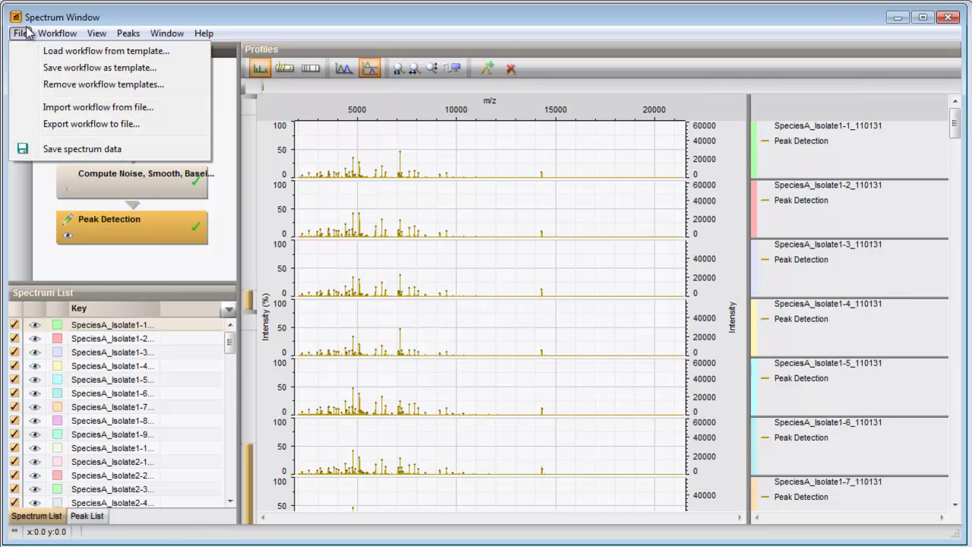
{"action": "left_click", "coordinate": [36, 151]}
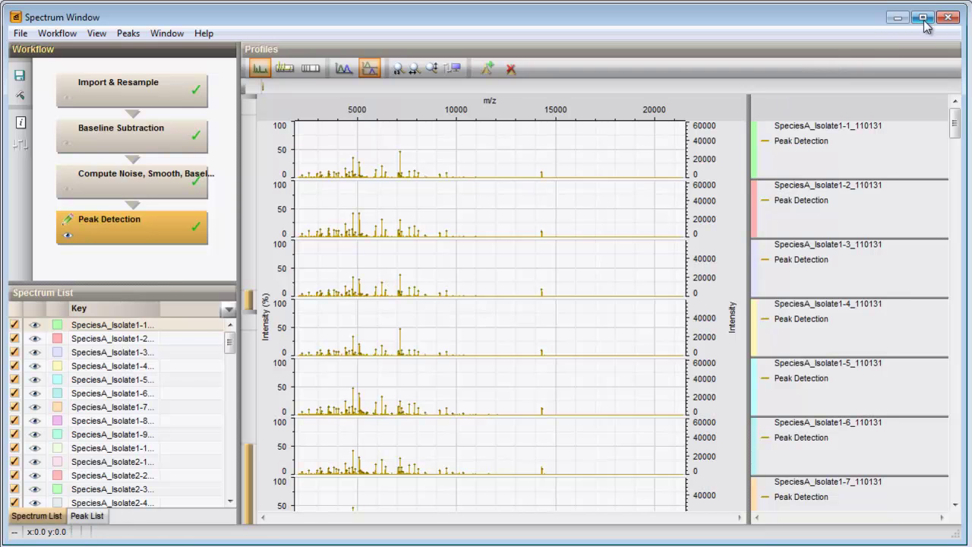
{"action": "left_click", "coordinate": [943, 16]}
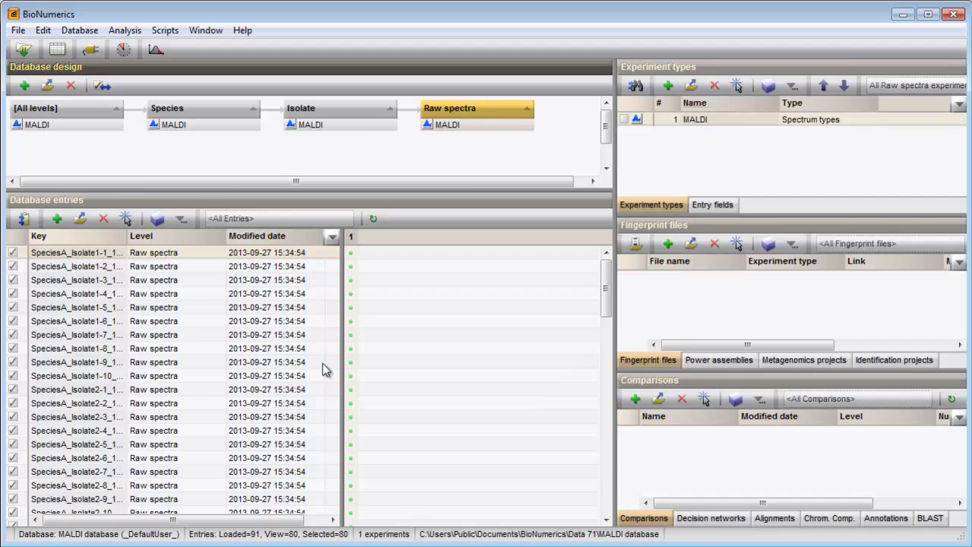
{"action": "left_click", "coordinate": [127, 31]}
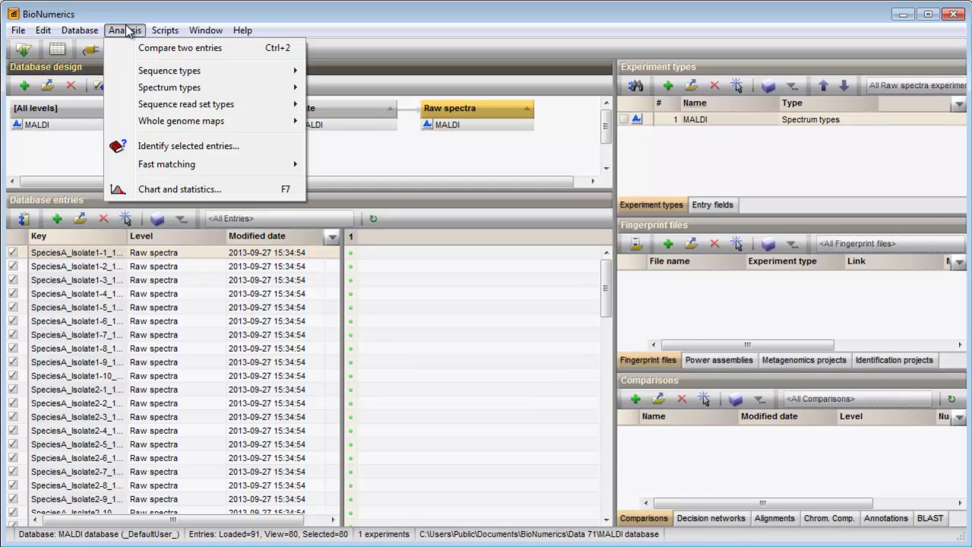
{"action": "mouse_move", "coordinate": [135, 88]}
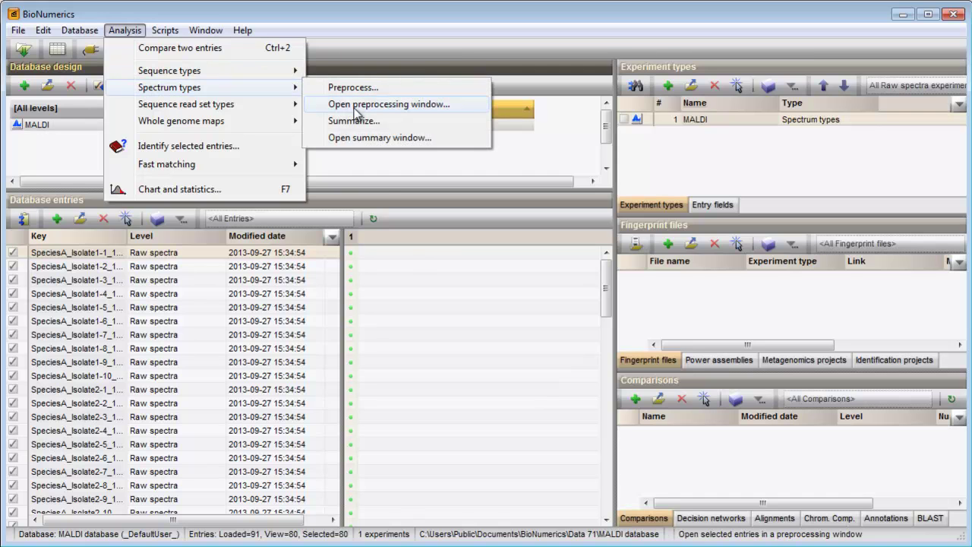
{"action": "left_click", "coordinate": [411, 258]}
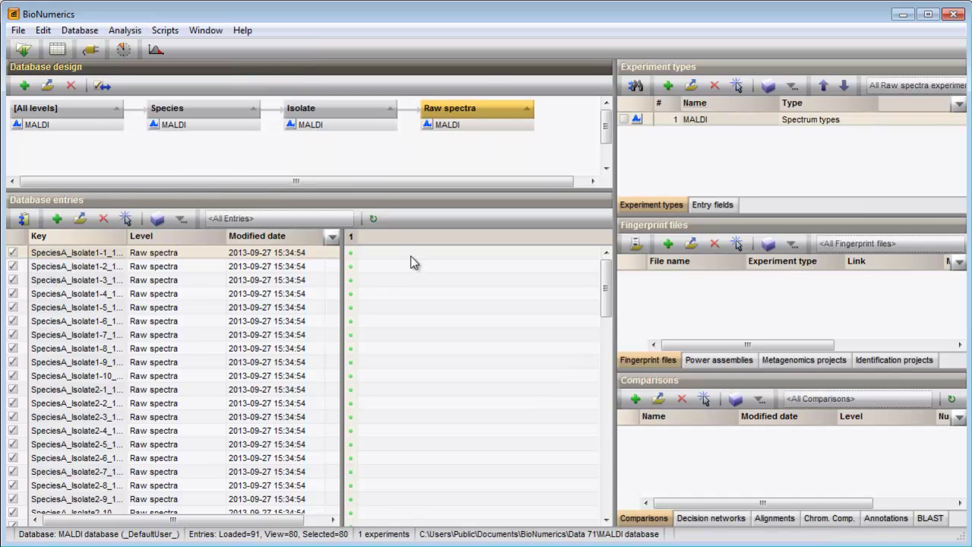